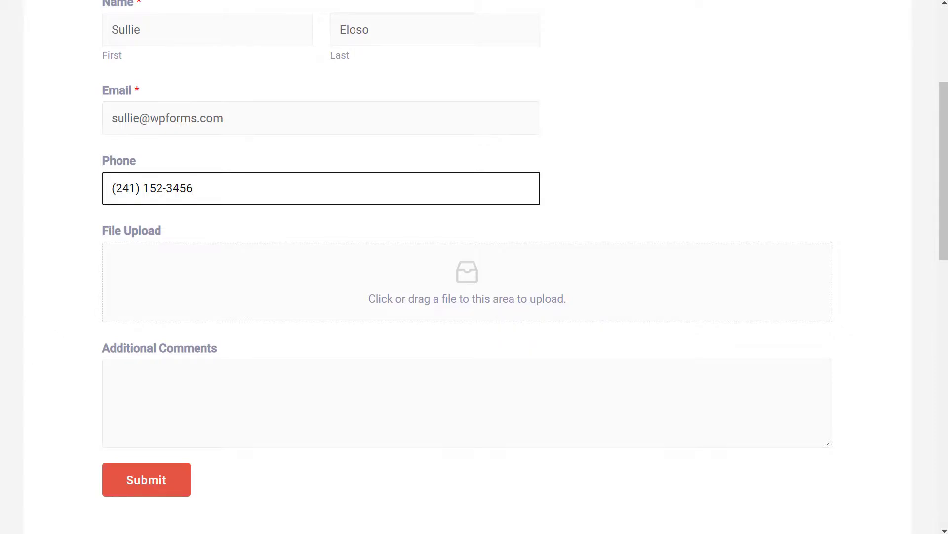
Step: Attach WPForms-Mascot-sm.png to the File Upload field and add the comment 'Hello!'
{"action": "left_click_drag", "start_coordinate": [4, 487], "coordinate": [333, 280]}
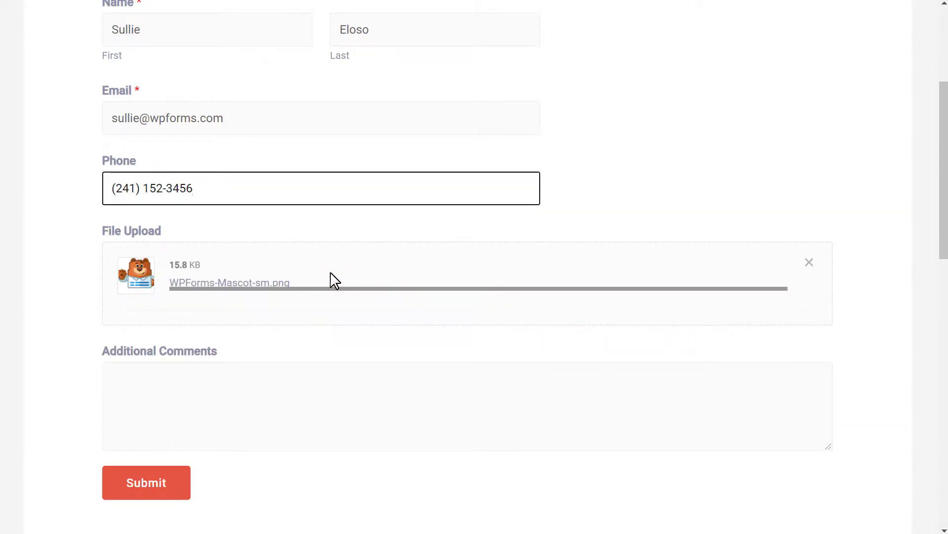
{"action": "left_click", "coordinate": [282, 410]}
{"action": "type", "text": "Hello!"}
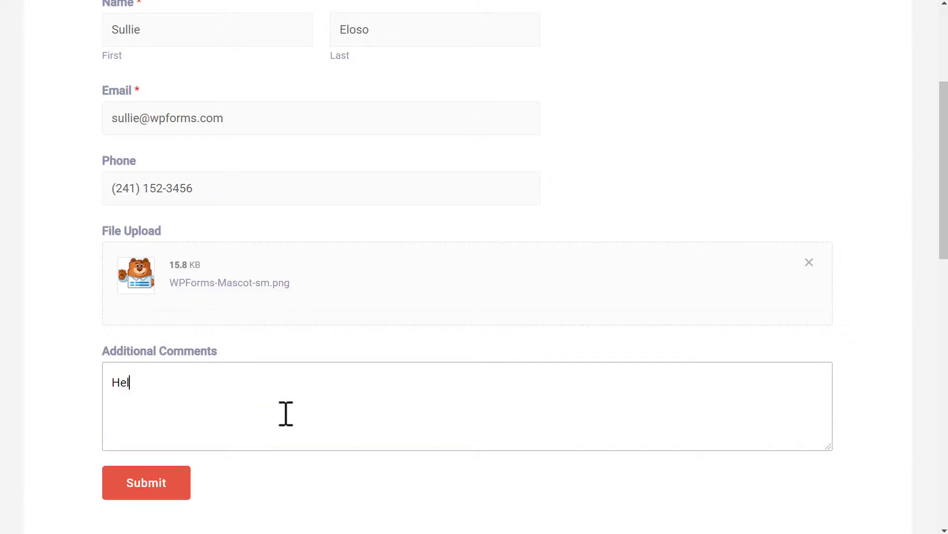
Step: Submit the form entry, then open the WPForms Files folder in Dropbox
{"action": "left_click", "coordinate": [185, 488]}
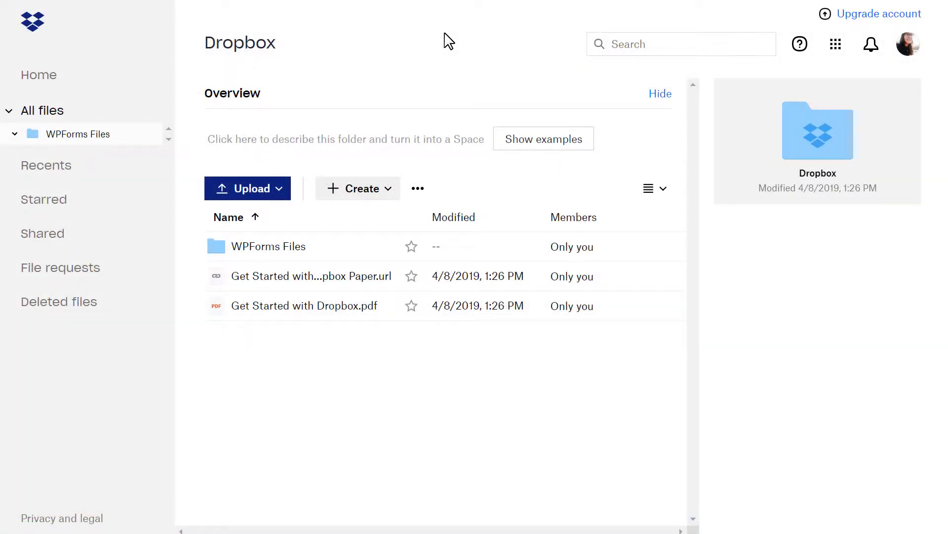
{"action": "left_click", "coordinate": [276, 247]}
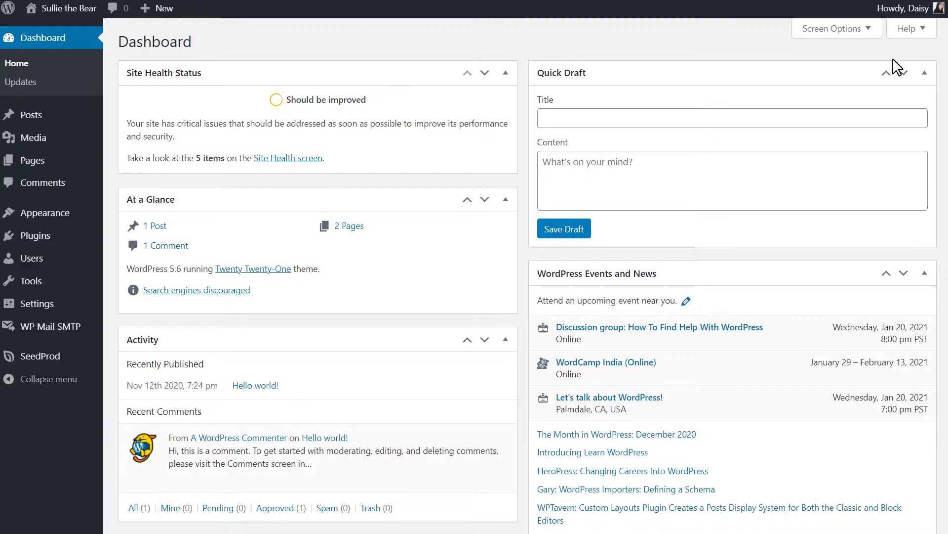
Step: Upload wpforms.zip as a new plugin, install it and activate WPForms
{"action": "left_click", "coordinate": [72, 241]}
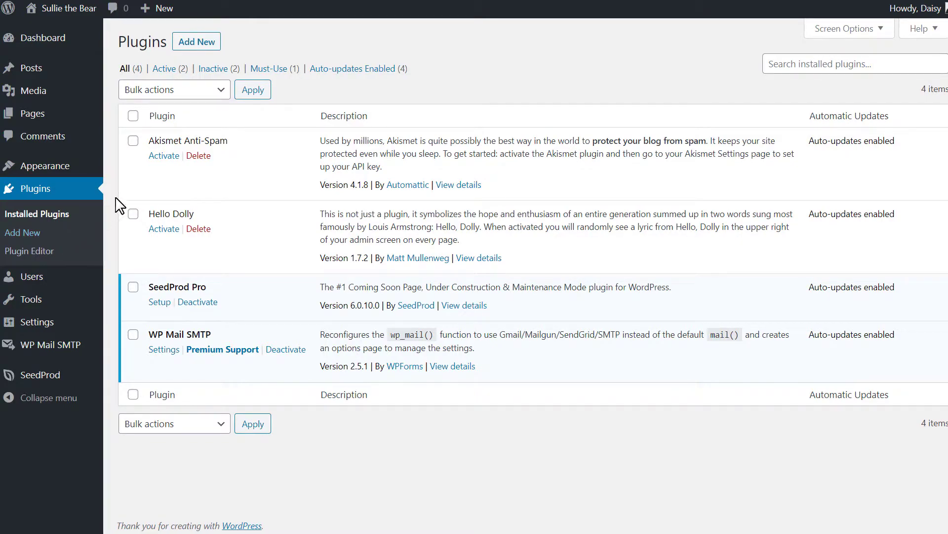
{"action": "left_click", "coordinate": [214, 44]}
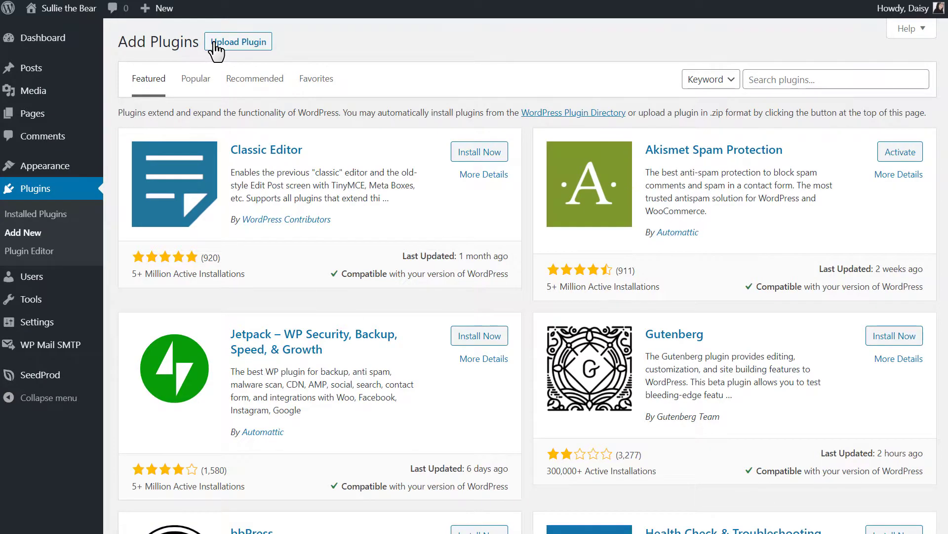
{"action": "left_click", "coordinate": [215, 44]}
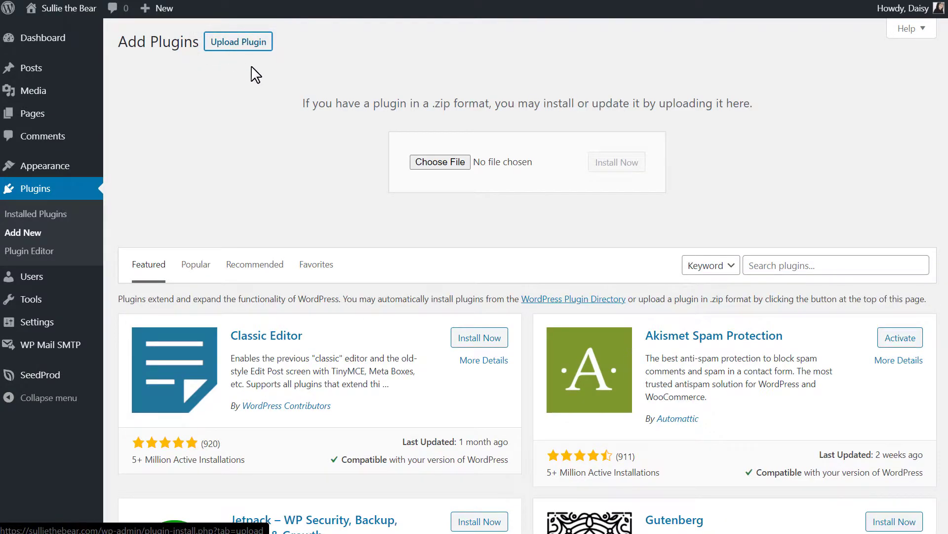
{"action": "left_click", "coordinate": [435, 161]}
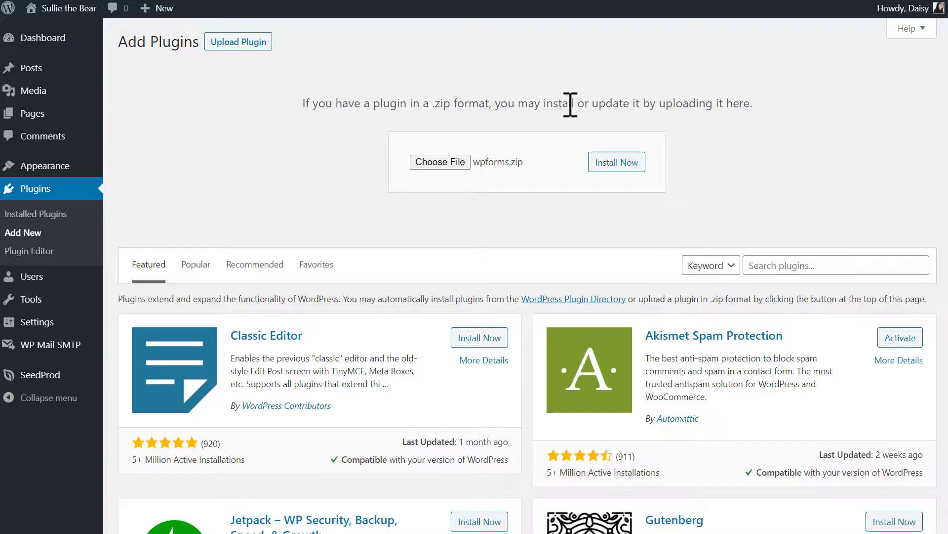
{"action": "left_click", "coordinate": [633, 164]}
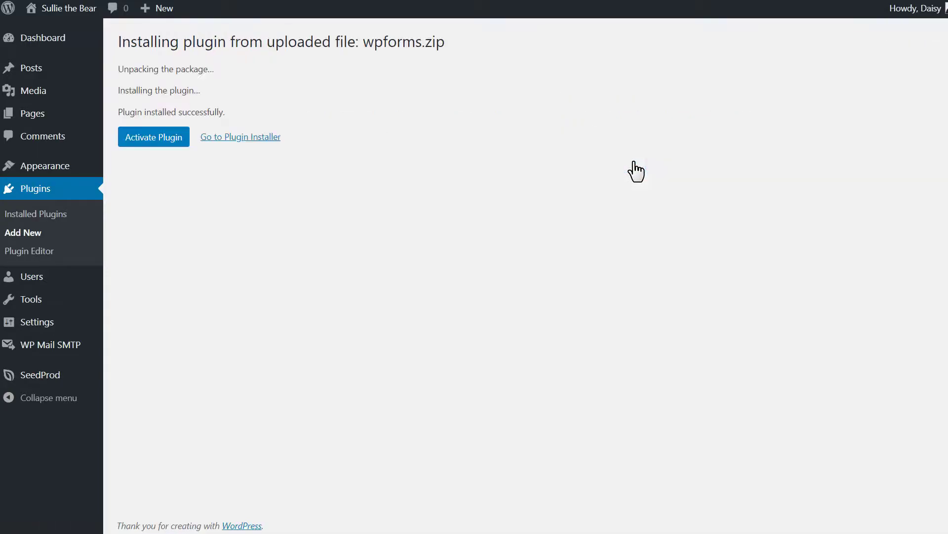
{"action": "left_click", "coordinate": [177, 143]}
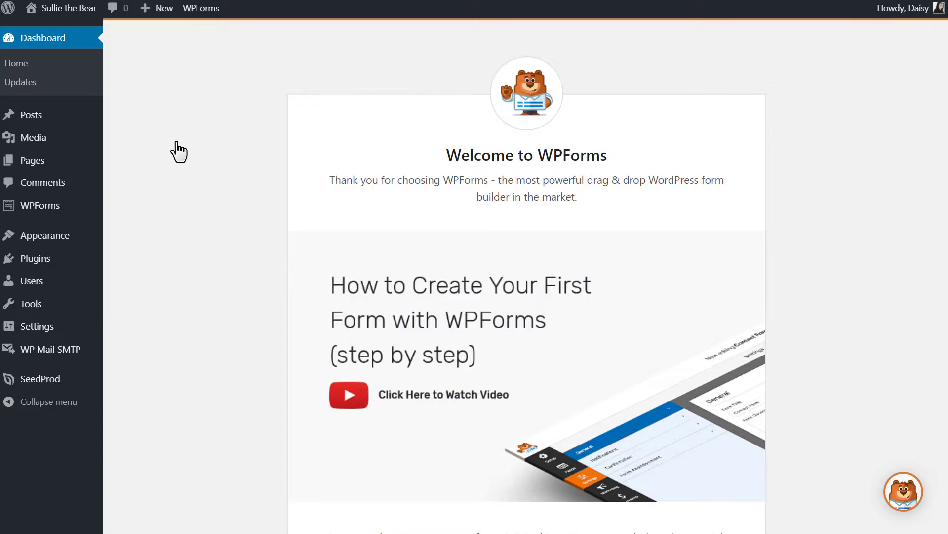
Step: Open WPForms Settings to view the verified Elite-level licence key
{"action": "mouse_move", "coordinate": [64, 207]}
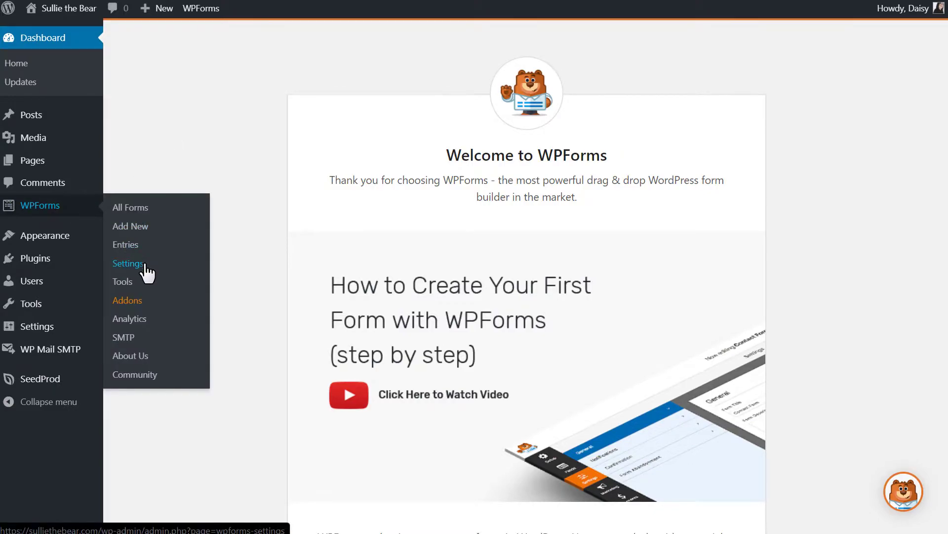
{"action": "left_click", "coordinate": [144, 265]}
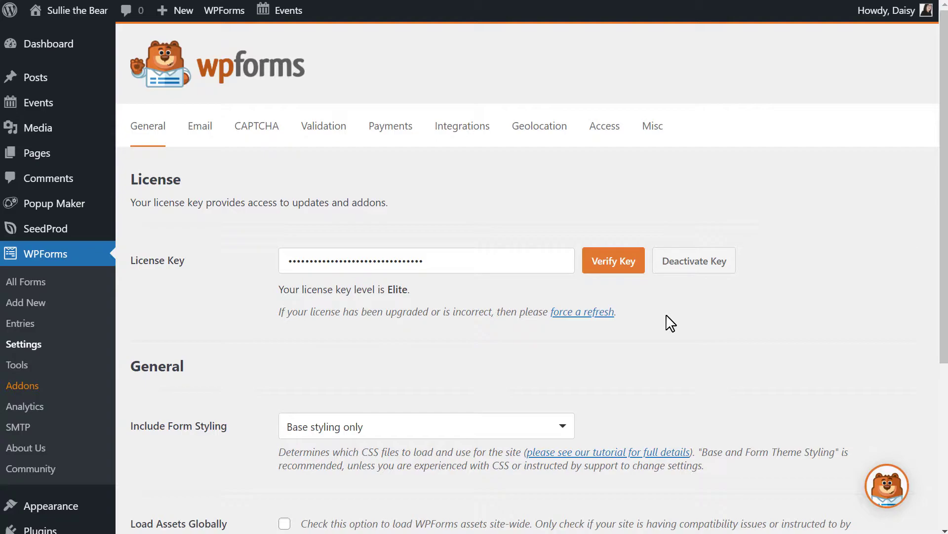
Step: Install the Zapier Addon from the WPForms Addons page
{"action": "left_click", "coordinate": [32, 389]}
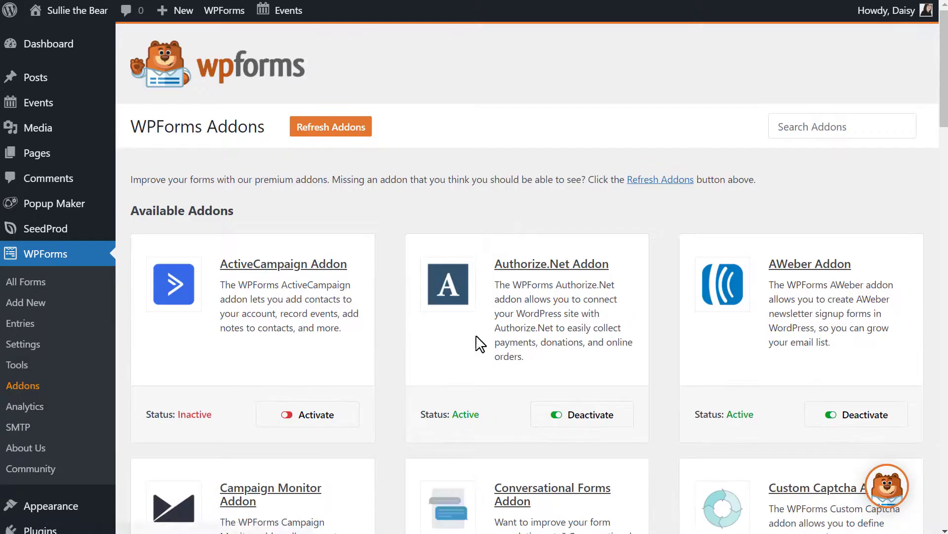
{"action": "left_click_drag", "start_coordinate": [944, 113], "coordinate": [936, 507]}
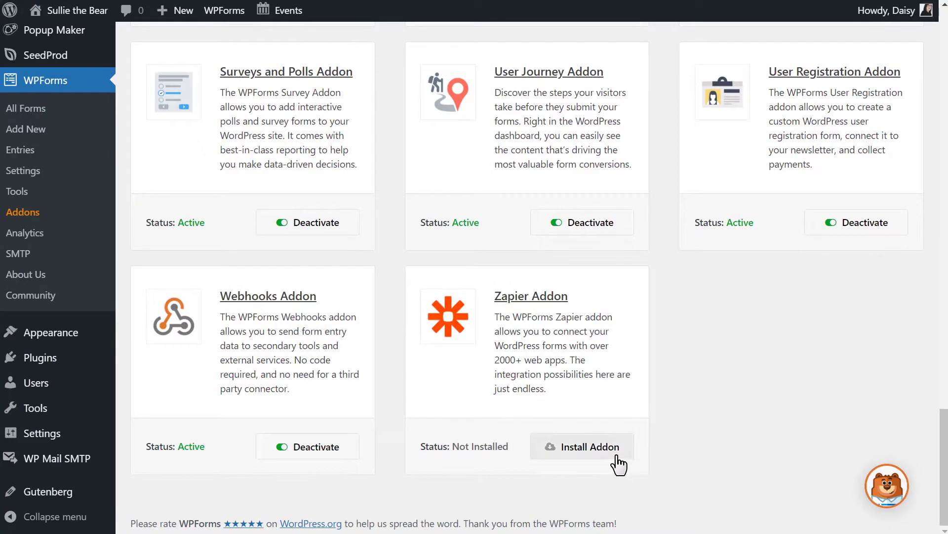
{"action": "left_click", "coordinate": [617, 463]}
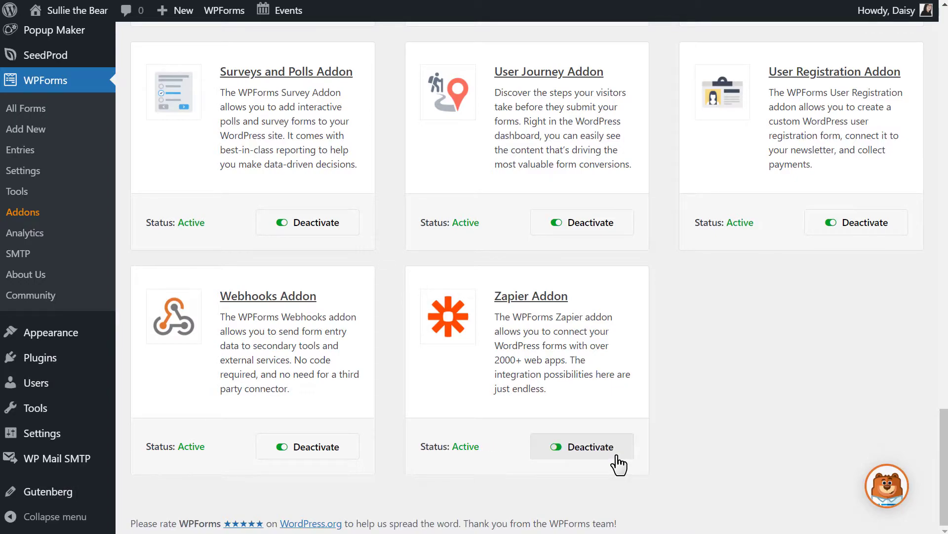
Step: Expand Zapier under WPForms Settings > Integrations to reveal its API key
{"action": "left_click", "coordinate": [73, 173]}
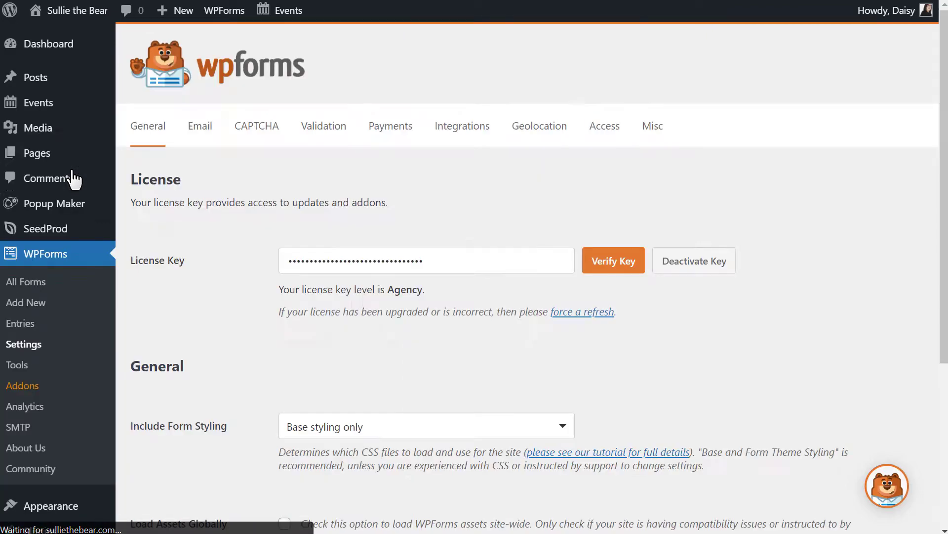
{"action": "left_click", "coordinate": [478, 132]}
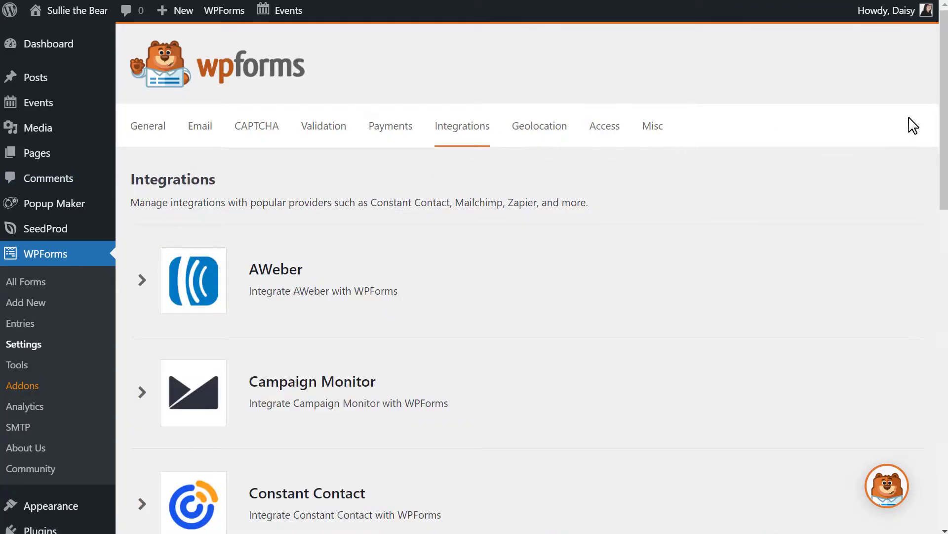
{"action": "left_click_drag", "start_coordinate": [942, 99], "coordinate": [914, 405]}
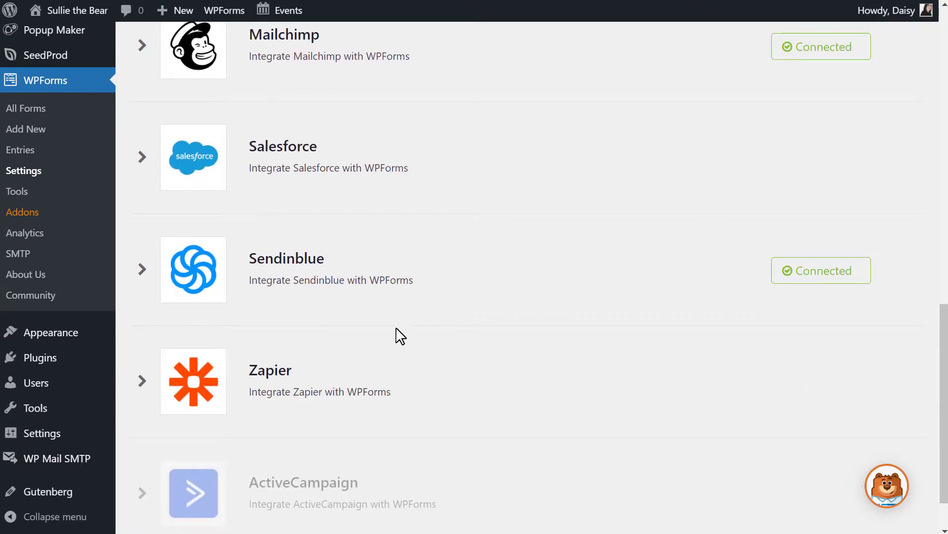
{"action": "left_click", "coordinate": [141, 380]}
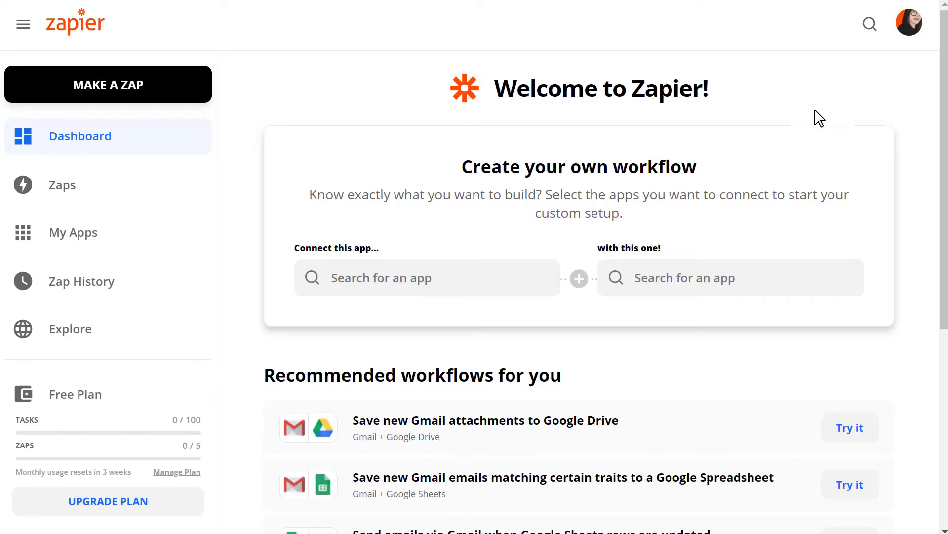
Step: Create a new zap with WPForms as trigger app and New Form Entry as the event
{"action": "left_click", "coordinate": [200, 89]}
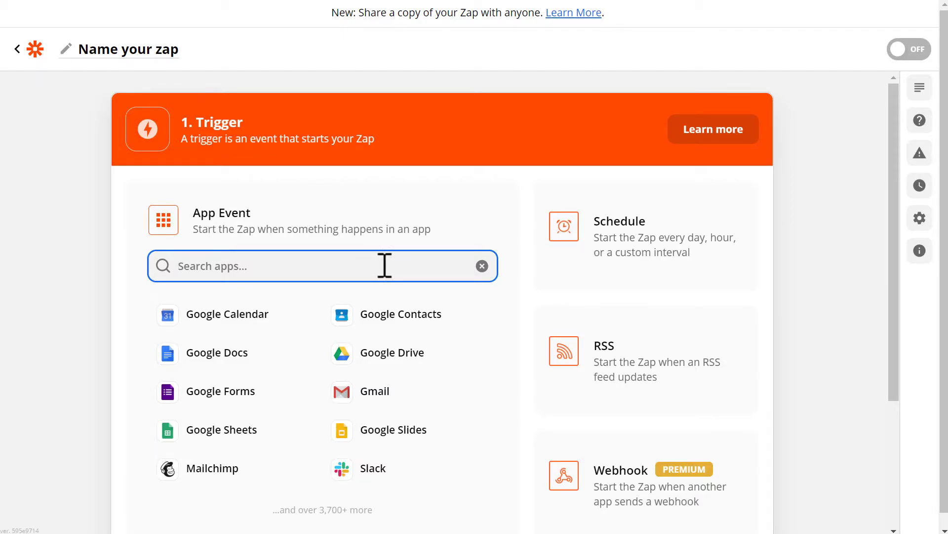
{"action": "type", "text": "wpforms"}
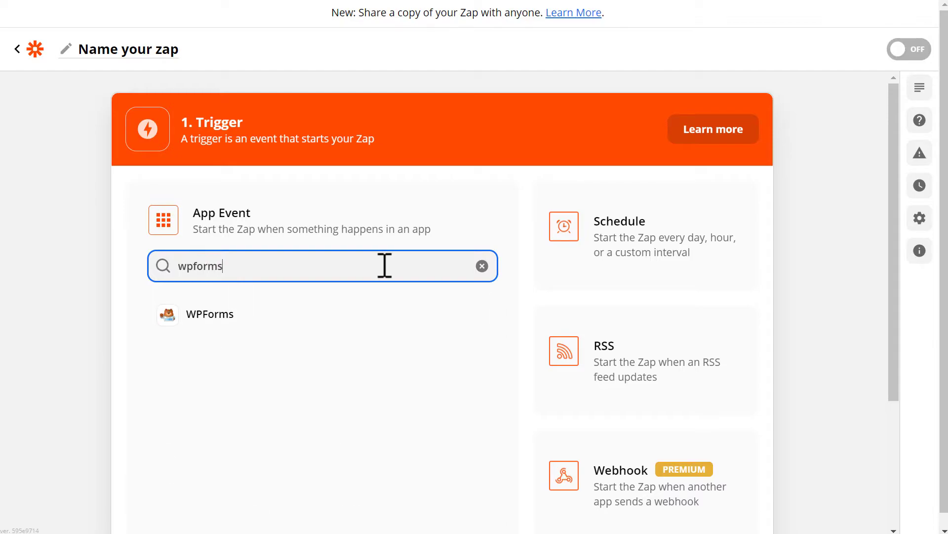
{"action": "left_click", "coordinate": [389, 328]}
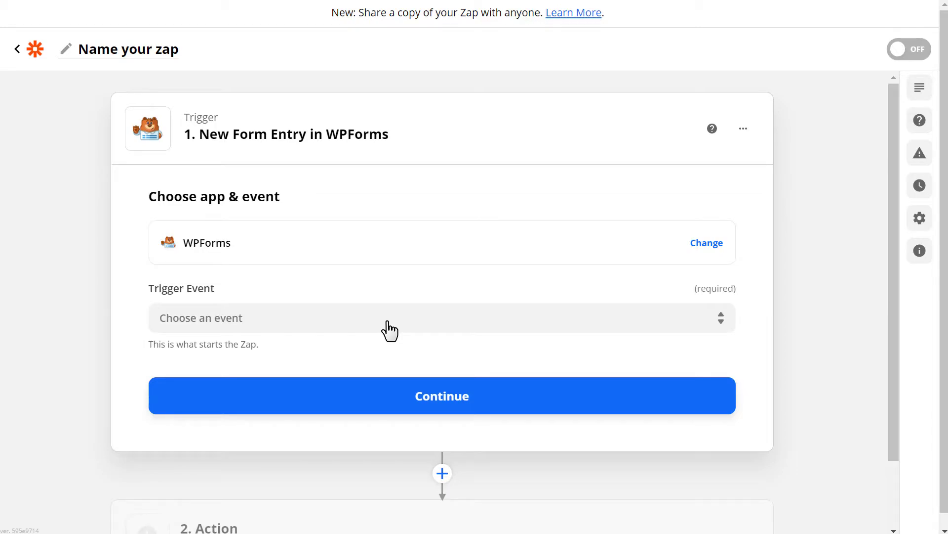
{"action": "left_click", "coordinate": [388, 322]}
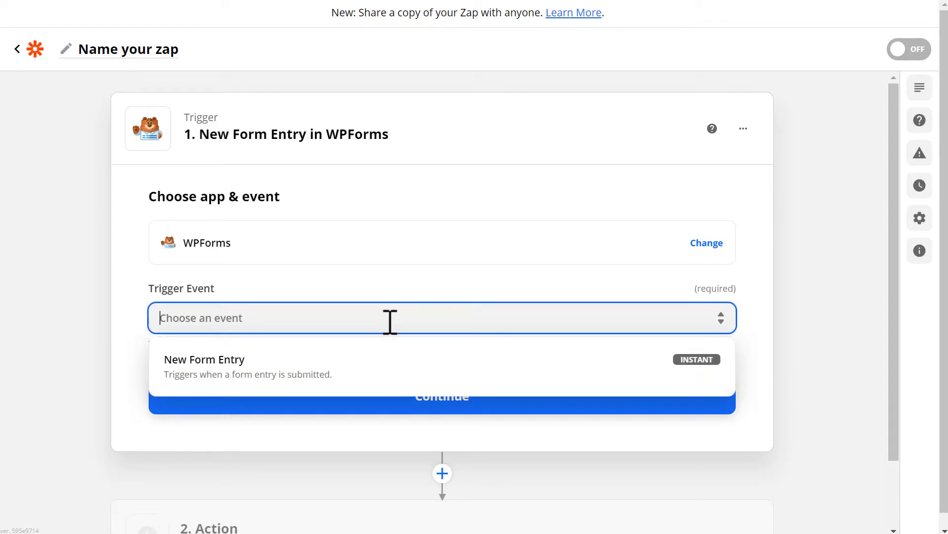
{"action": "left_click", "coordinate": [459, 365]}
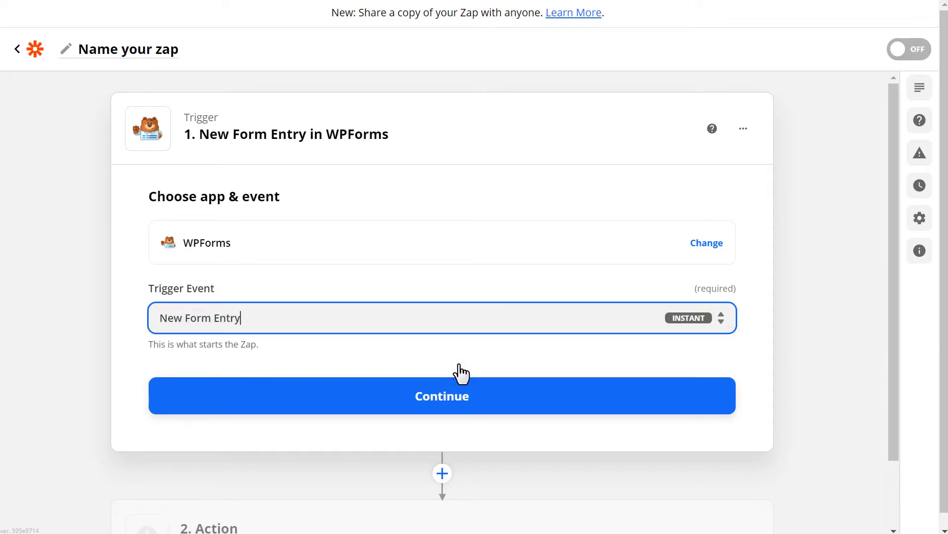
{"action": "left_click", "coordinate": [481, 397]}
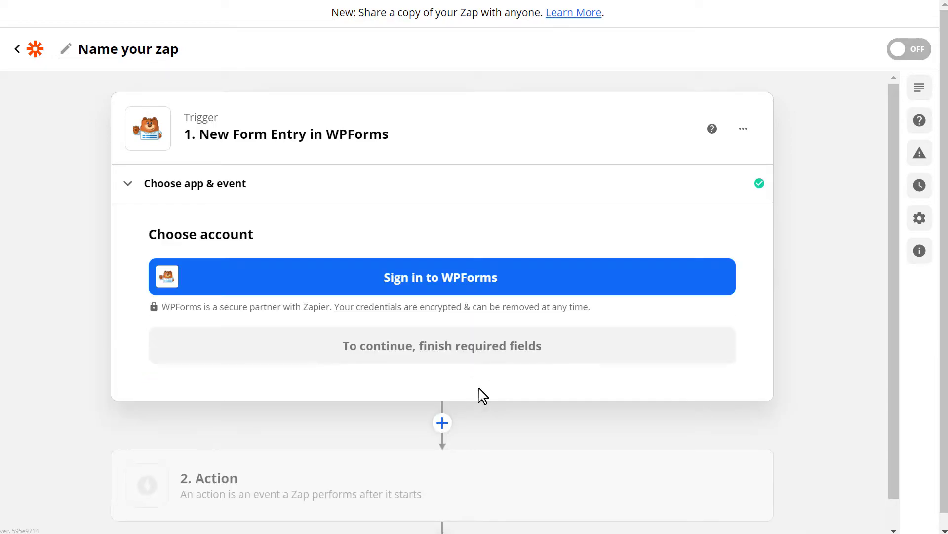
{"action": "left_click", "coordinate": [545, 277]}
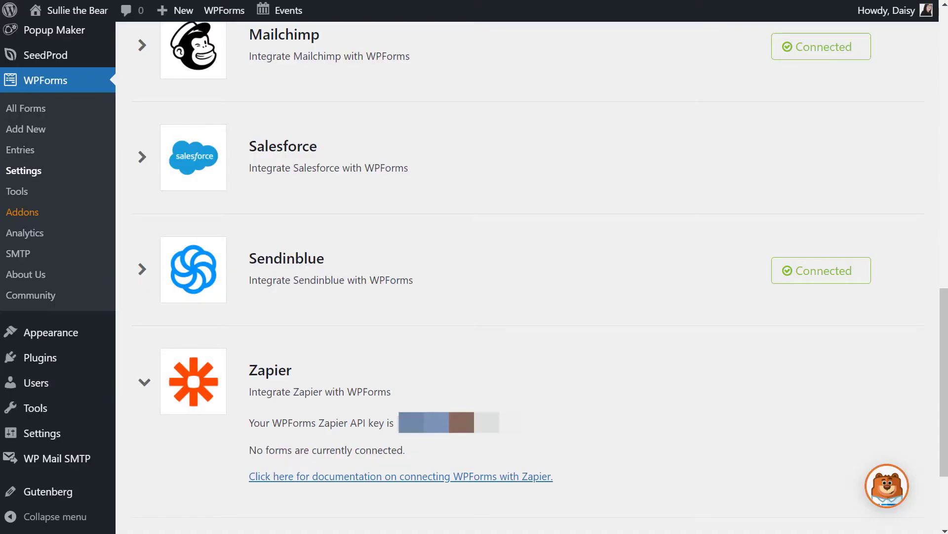
{"action": "left_click_drag", "start_coordinate": [507, 434], "coordinate": [396, 432]}
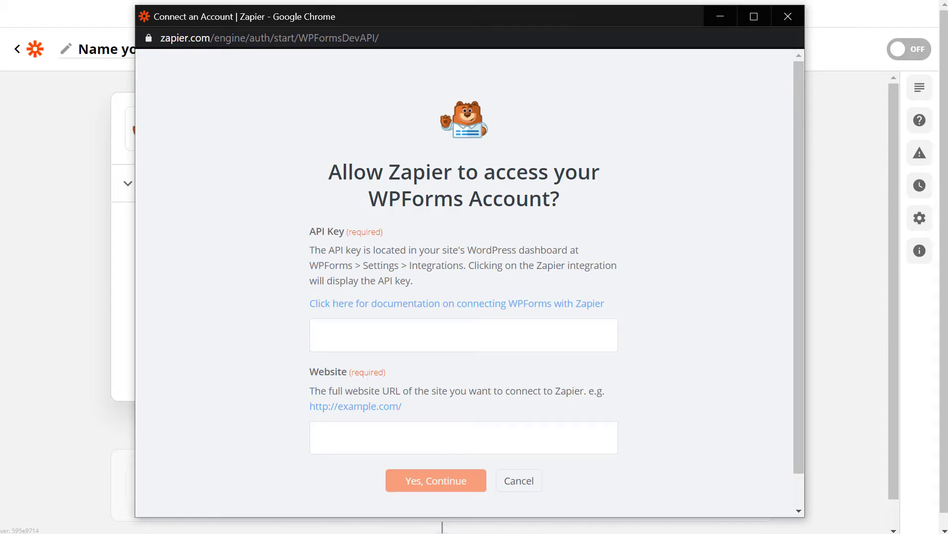
{"action": "left_click", "coordinate": [515, 332]}
{"action": "key", "text": "ctrl+v"}
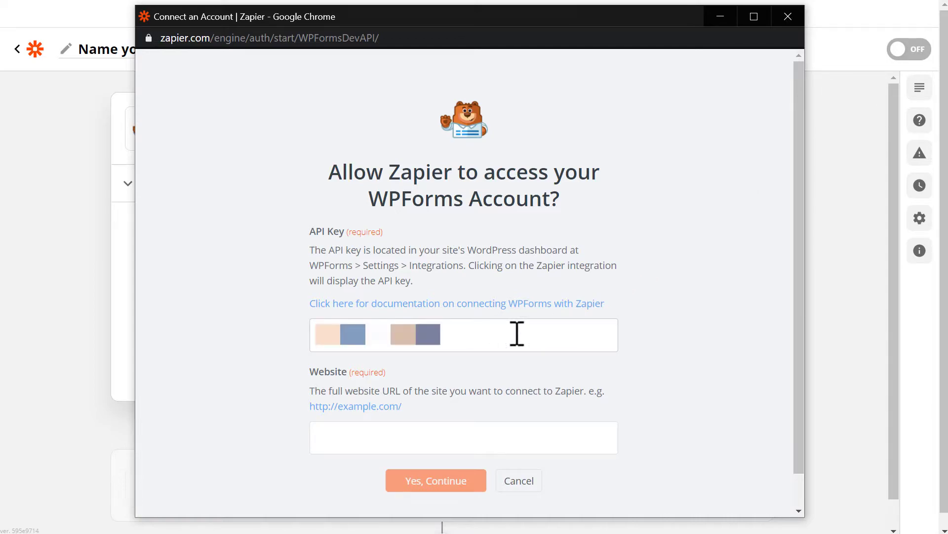
{"action": "left_click", "coordinate": [492, 437]}
{"action": "type", "text": "ht"}
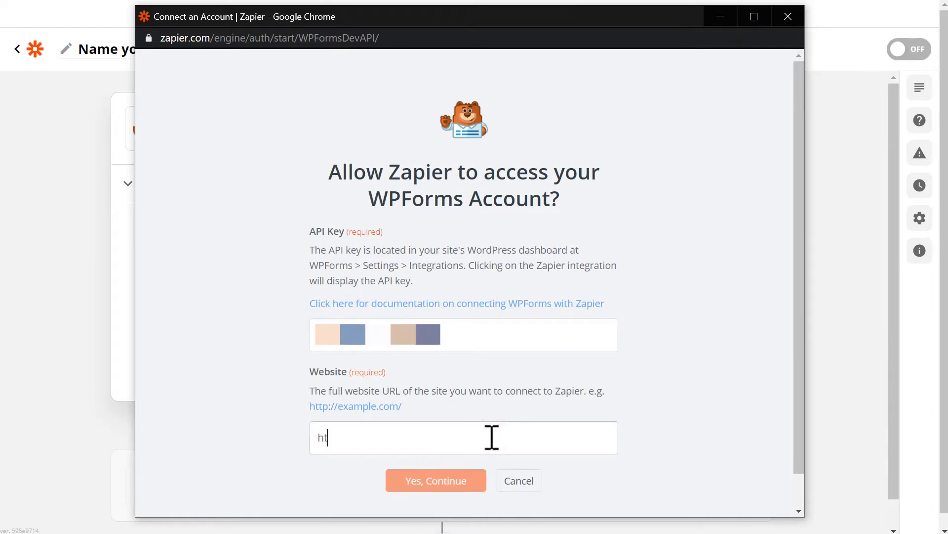
{"action": "type", "text": "tps://sull"}
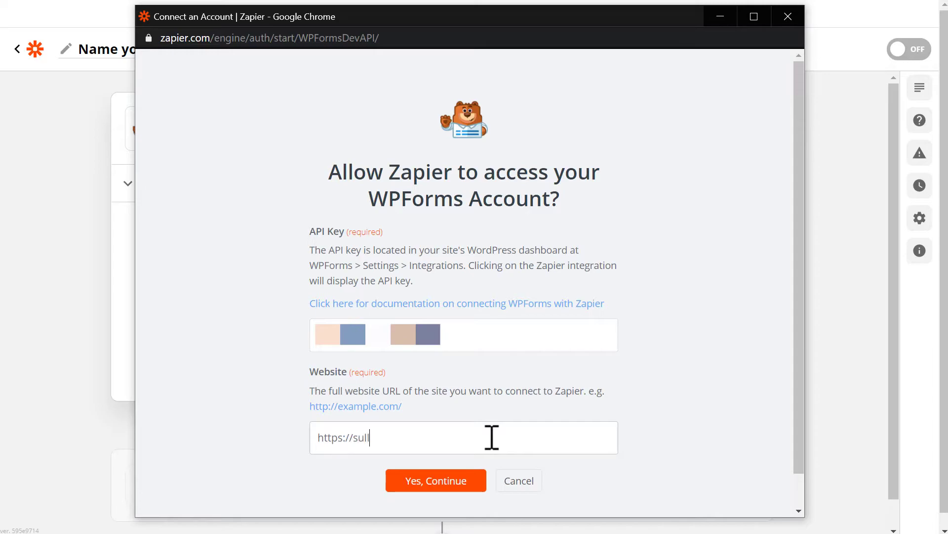
{"action": "type", "text": "iethebear.com"}
{"action": "left_click", "coordinate": [468, 487]}
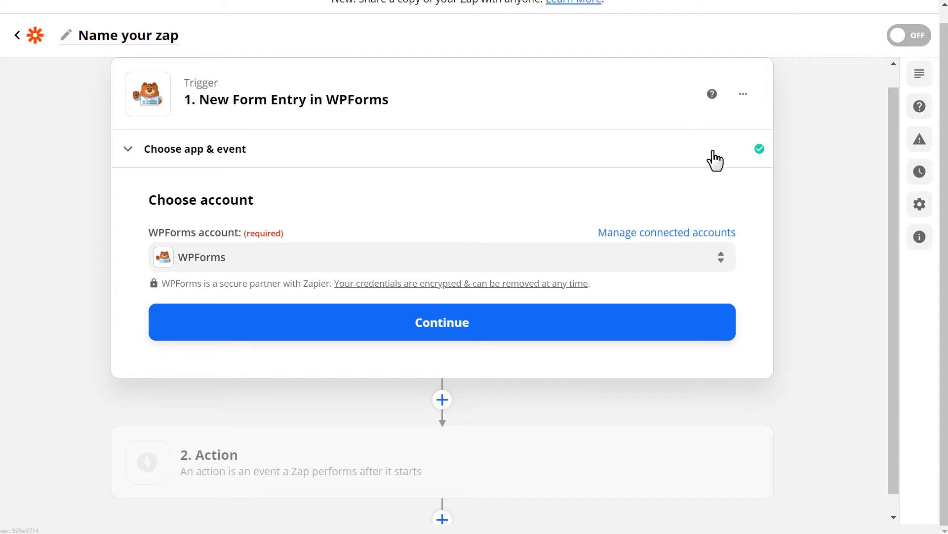
Step: Confirm the WPForms account and set the trigger form to Dropbox Upload Form
{"action": "left_click", "coordinate": [514, 326]}
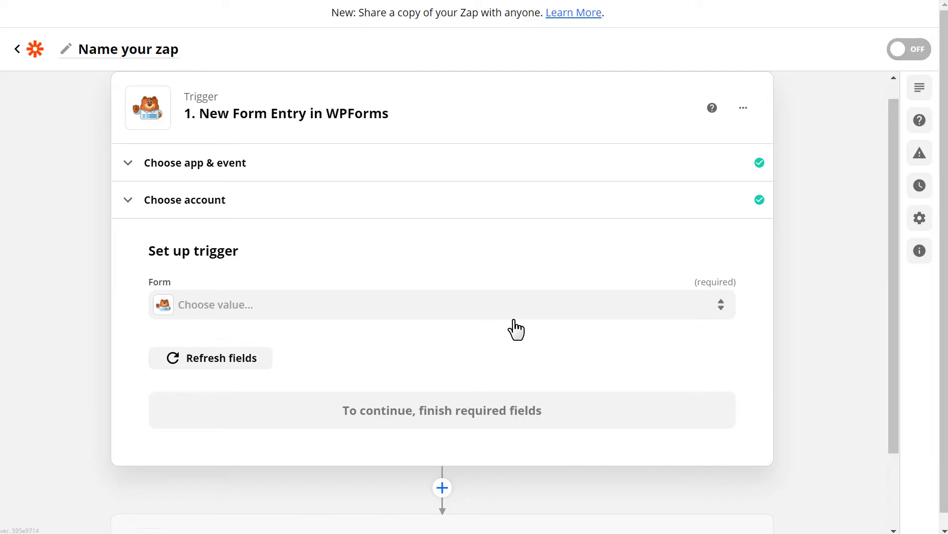
{"action": "left_click", "coordinate": [533, 302]}
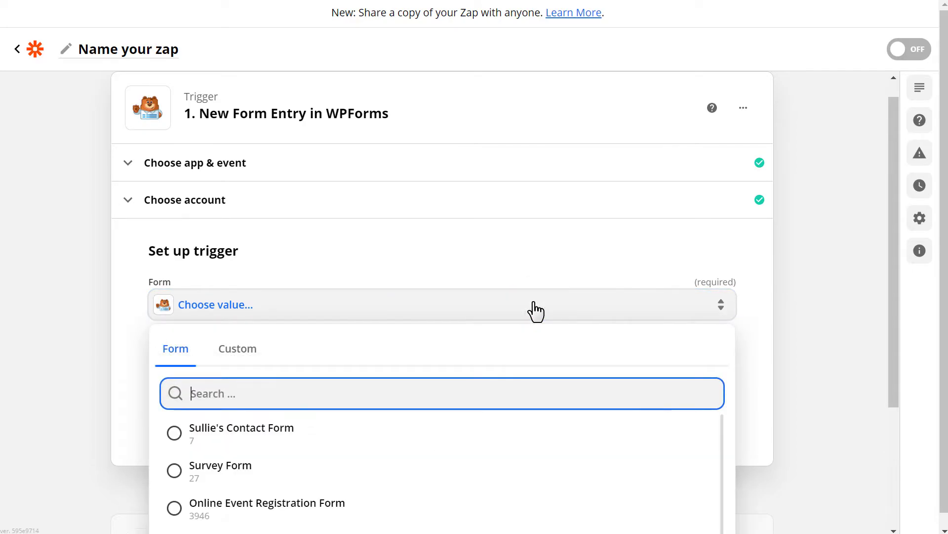
{"action": "scroll", "coordinate": [758, 320], "scroll_direction": "down", "scroll_amount": 3}
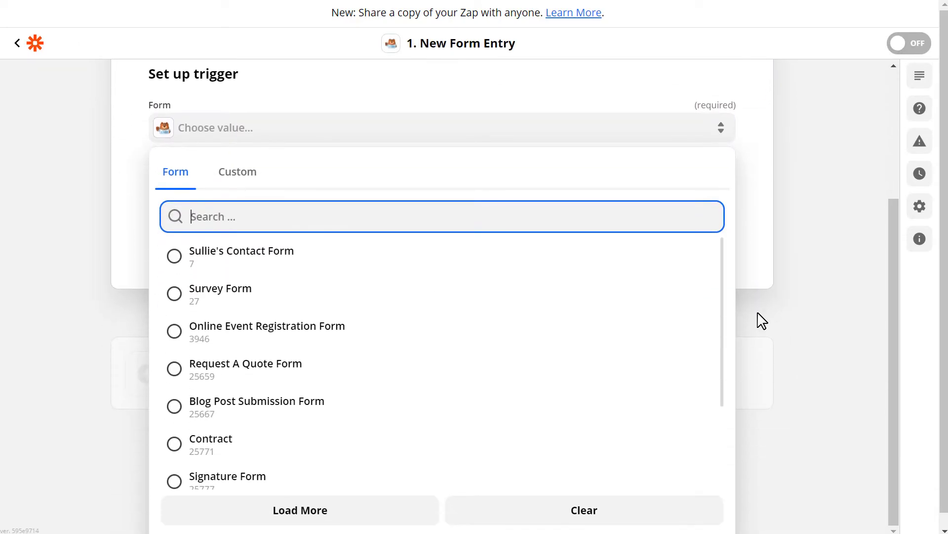
{"action": "left_click", "coordinate": [406, 510]}
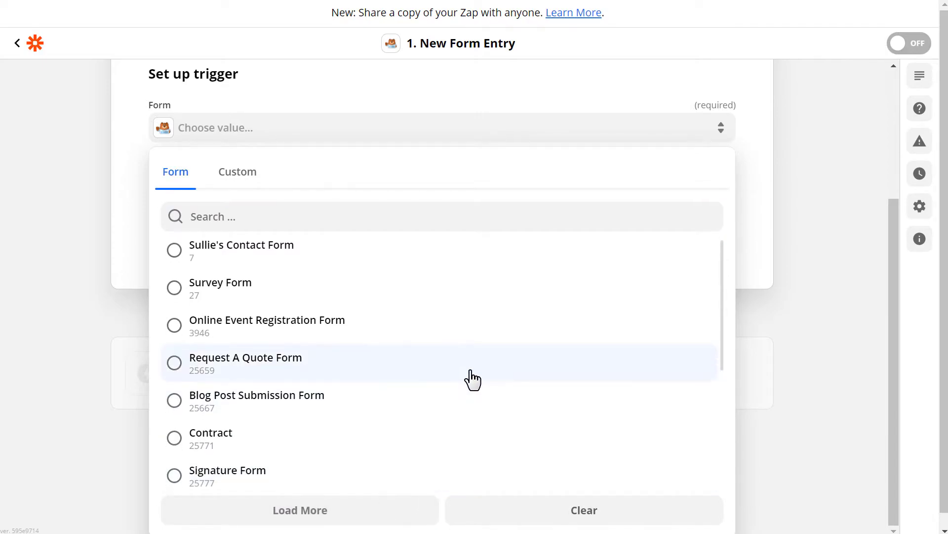
{"action": "scroll", "coordinate": [469, 379], "scroll_direction": "down", "scroll_amount": 5}
{"action": "left_click", "coordinate": [375, 478]}
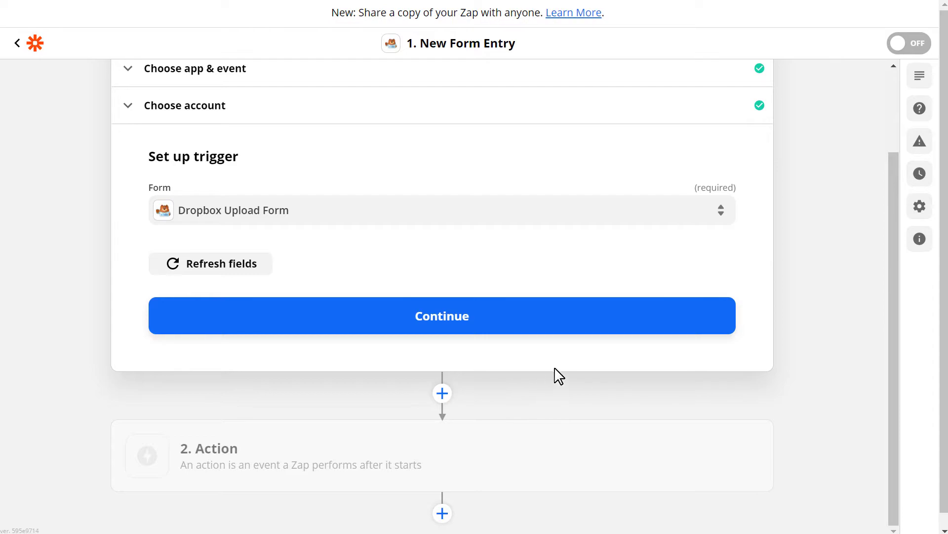
{"action": "left_click", "coordinate": [609, 321]}
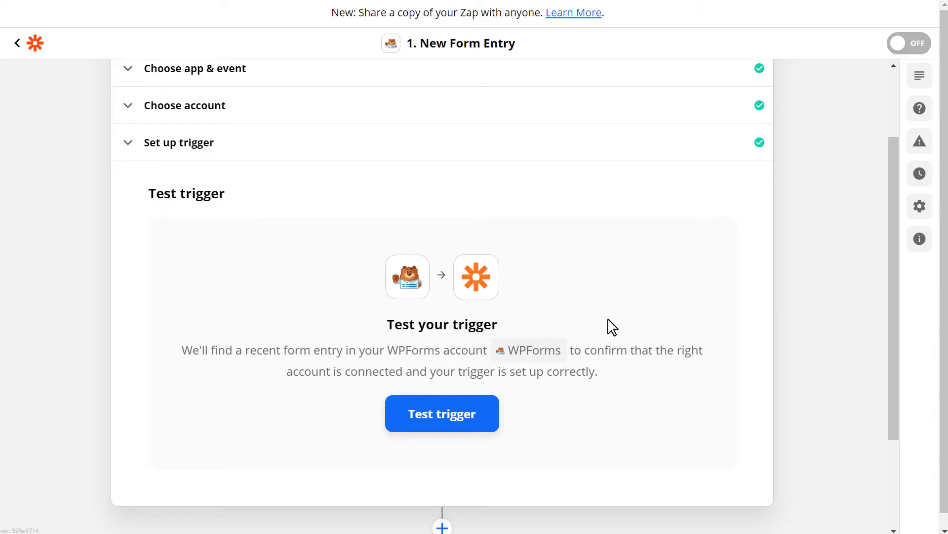
Step: Test the trigger and accept sample Form Entry A with the mascot upload
{"action": "left_click", "coordinate": [488, 415]}
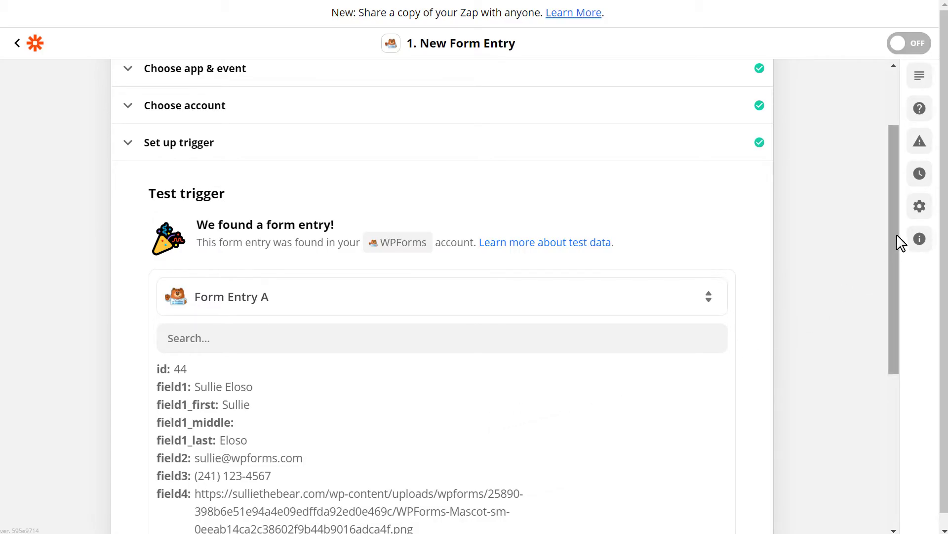
{"action": "left_click_drag", "start_coordinate": [897, 241], "coordinate": [889, 305]}
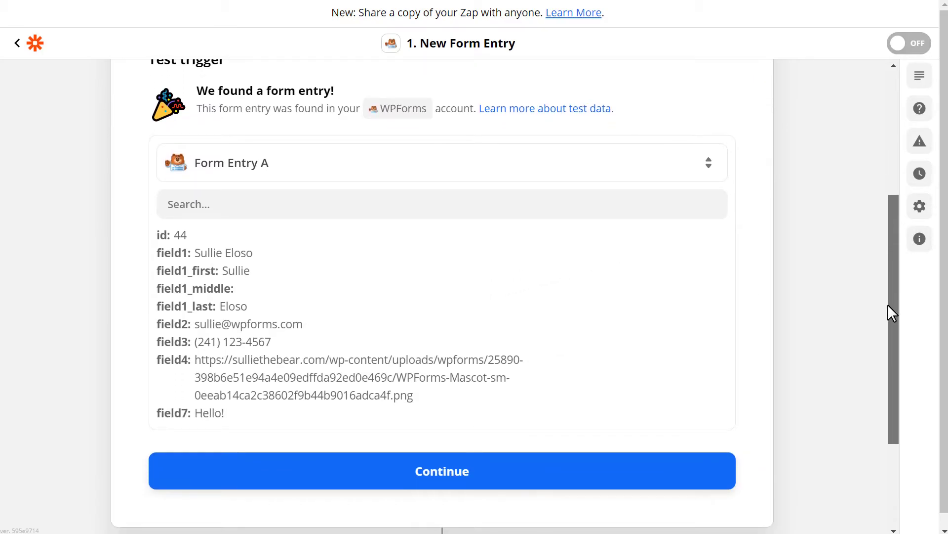
{"action": "left_click", "coordinate": [691, 474]}
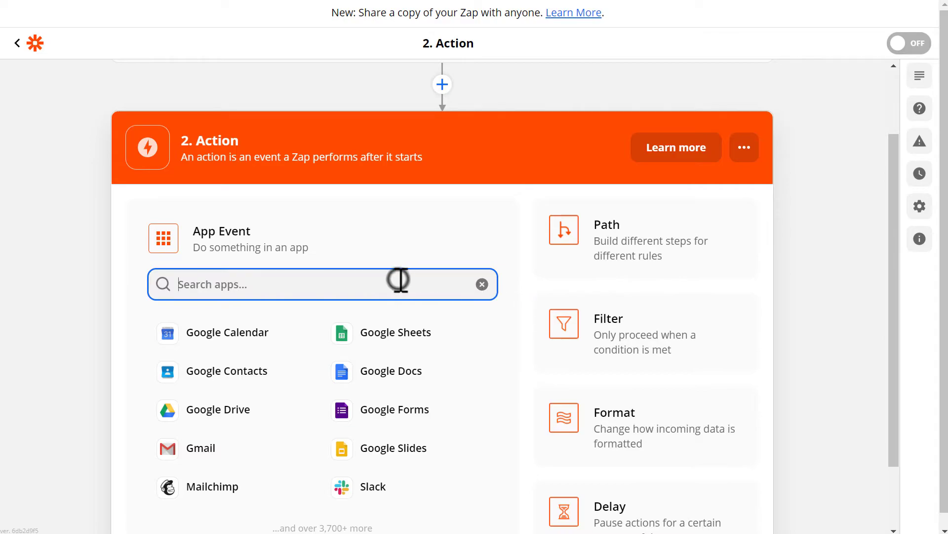
Step: Make the action Dropbox's Upload File event and sign in to a Dropbox account
{"action": "type", "text": "drop"}
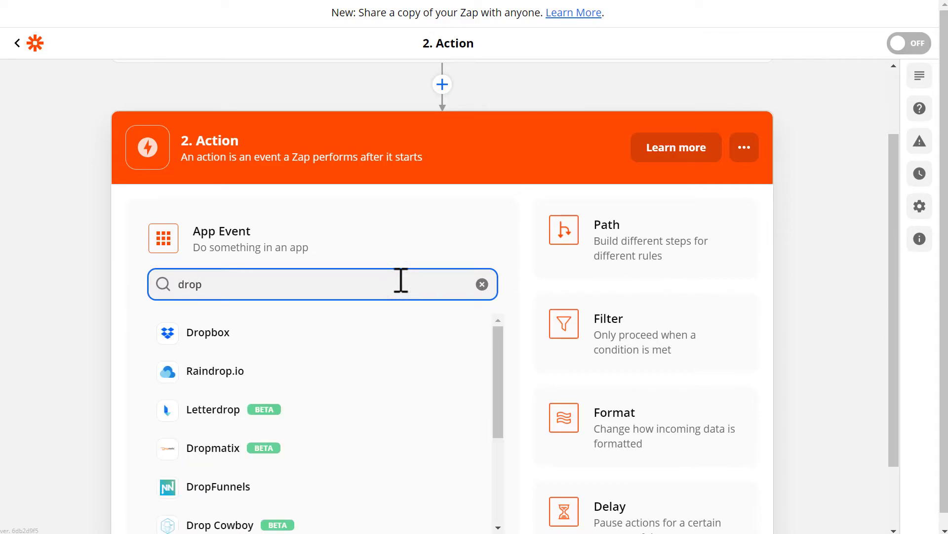
{"action": "left_click", "coordinate": [339, 333]}
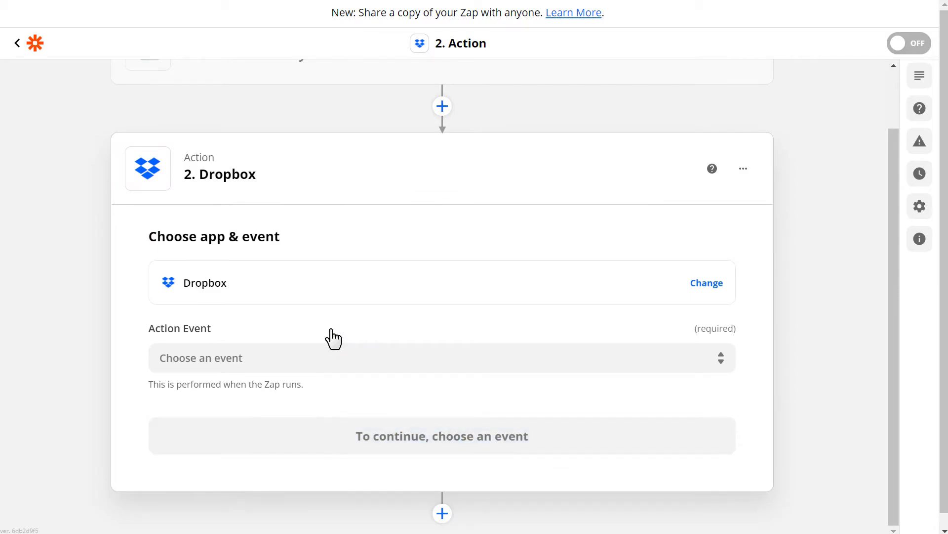
{"action": "left_click", "coordinate": [401, 357]}
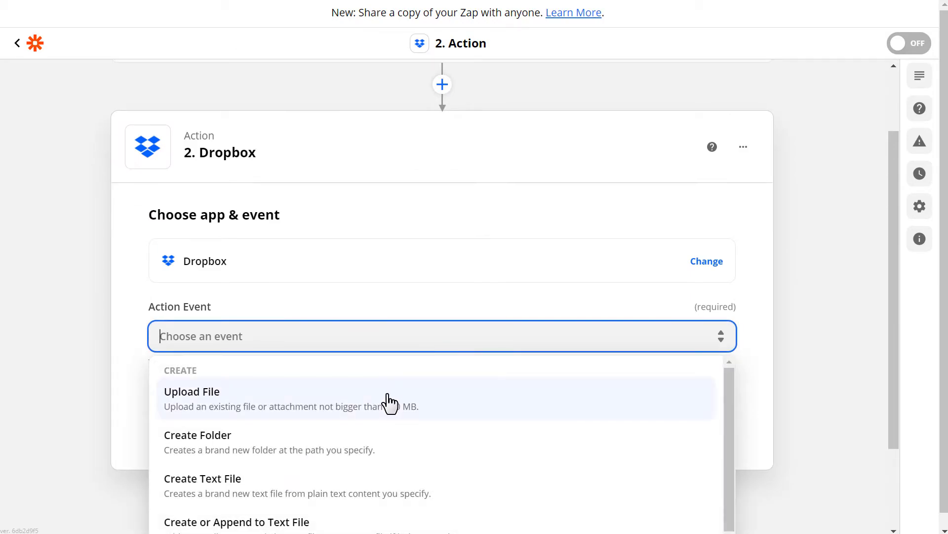
{"action": "left_click", "coordinate": [390, 402]}
{"action": "left_click", "coordinate": [479, 437]}
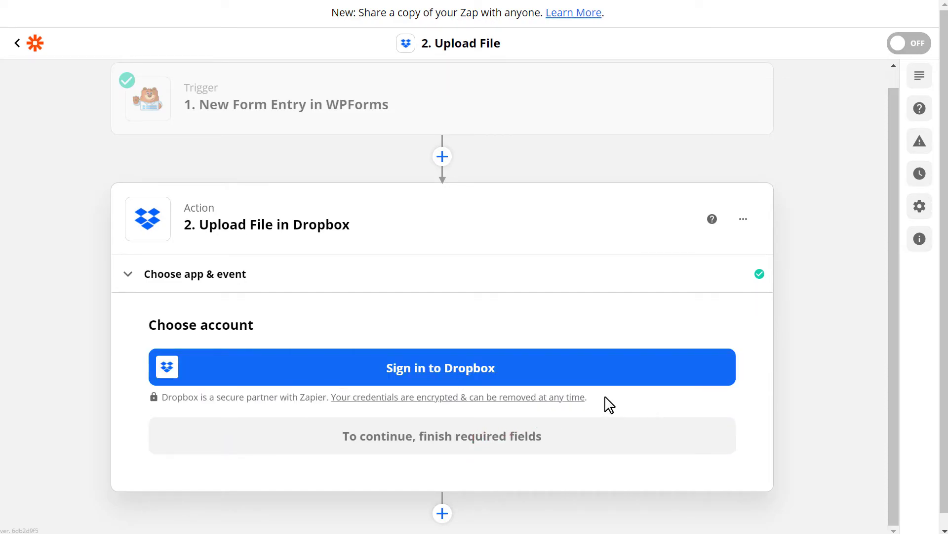
{"action": "left_click", "coordinate": [573, 364]}
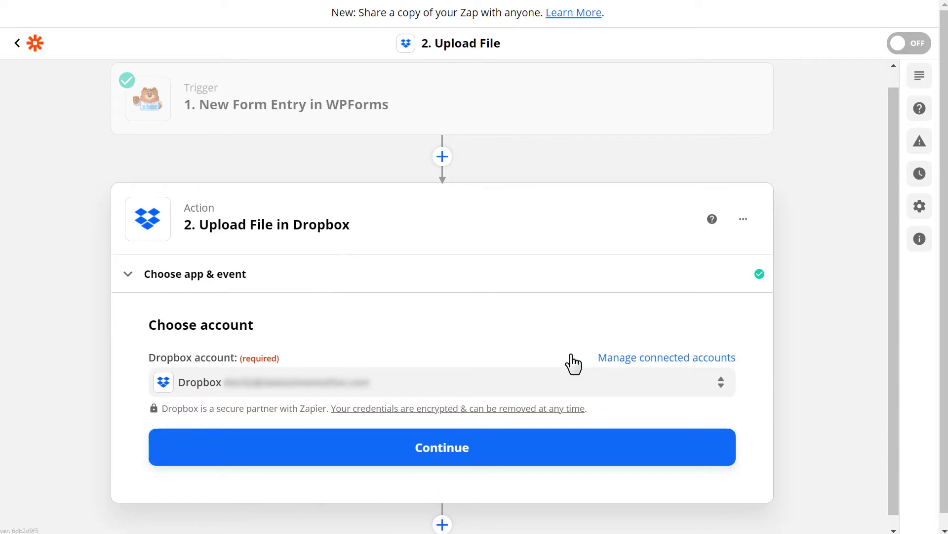
Step: Confirm the Dropbox account and set the destination folder to /WPForms Files
{"action": "left_click", "coordinate": [609, 453]}
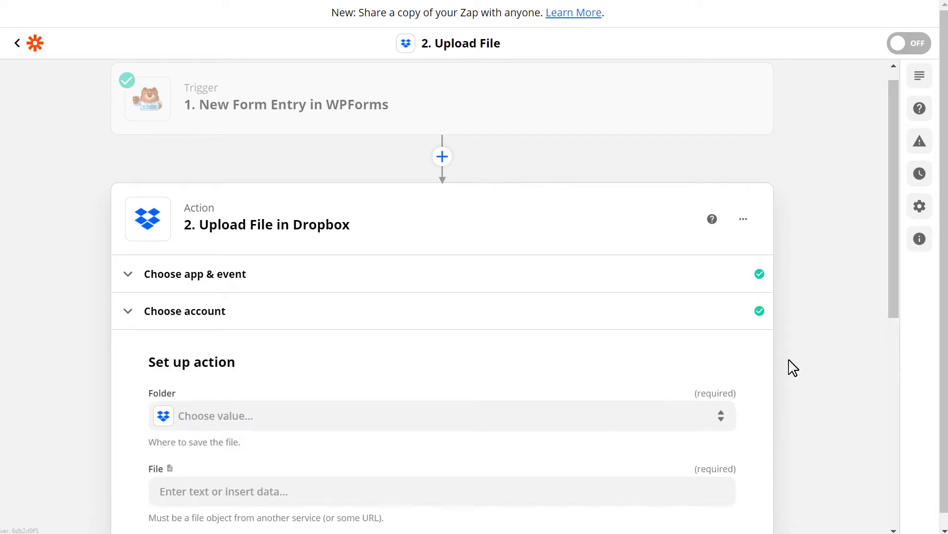
{"action": "left_click_drag", "start_coordinate": [890, 265], "coordinate": [881, 339]}
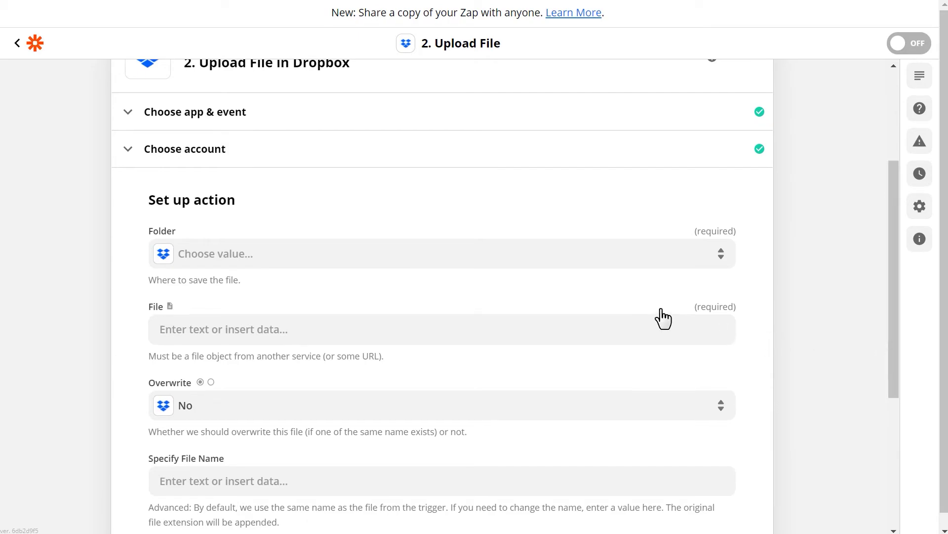
{"action": "left_click", "coordinate": [576, 255]}
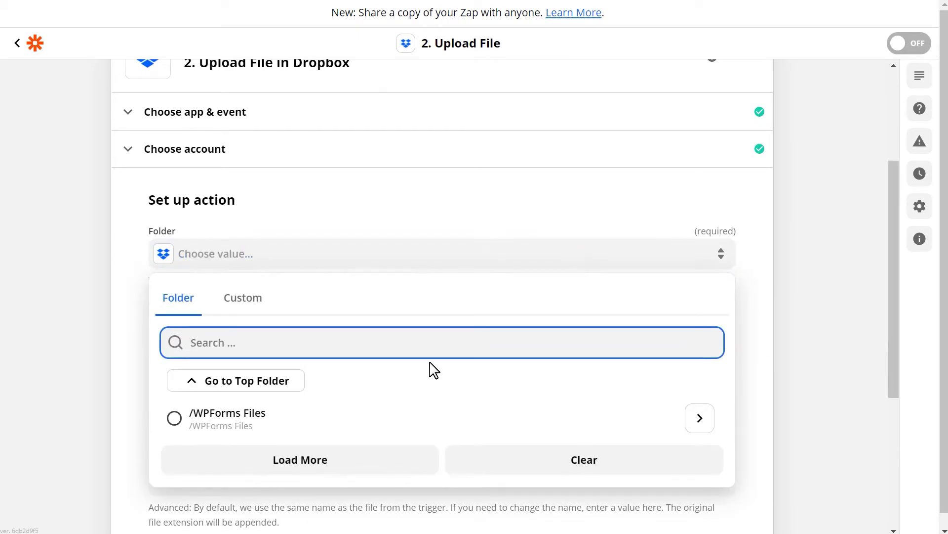
{"action": "left_click", "coordinate": [298, 417]}
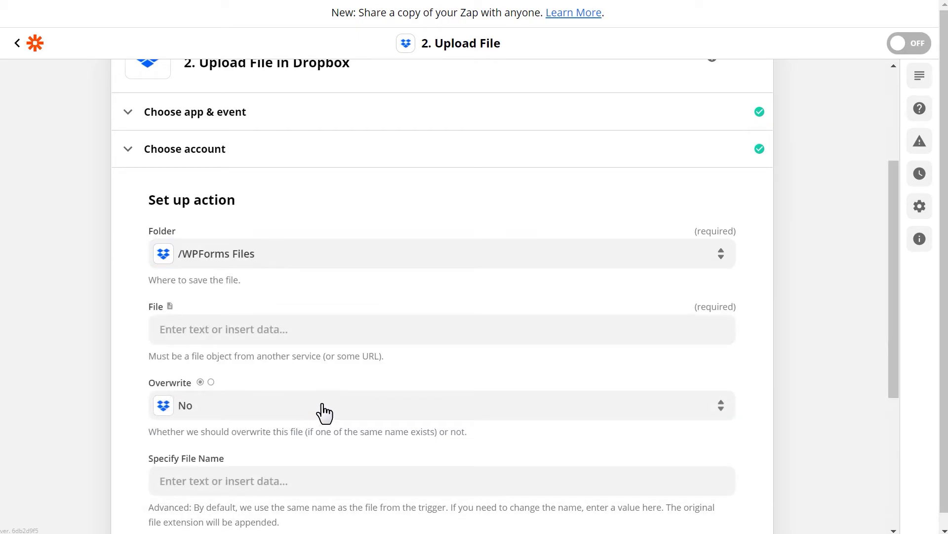
Step: Fill the File field with the form's '1. File Upload' entry and finish the action setup
{"action": "left_click", "coordinate": [387, 328]}
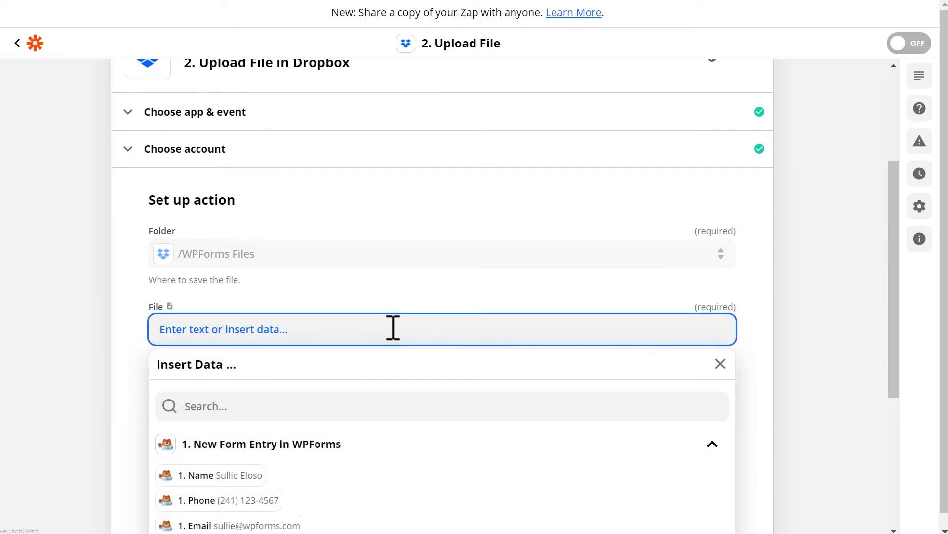
{"action": "scroll", "coordinate": [648, 343], "scroll_direction": "down", "scroll_amount": 3}
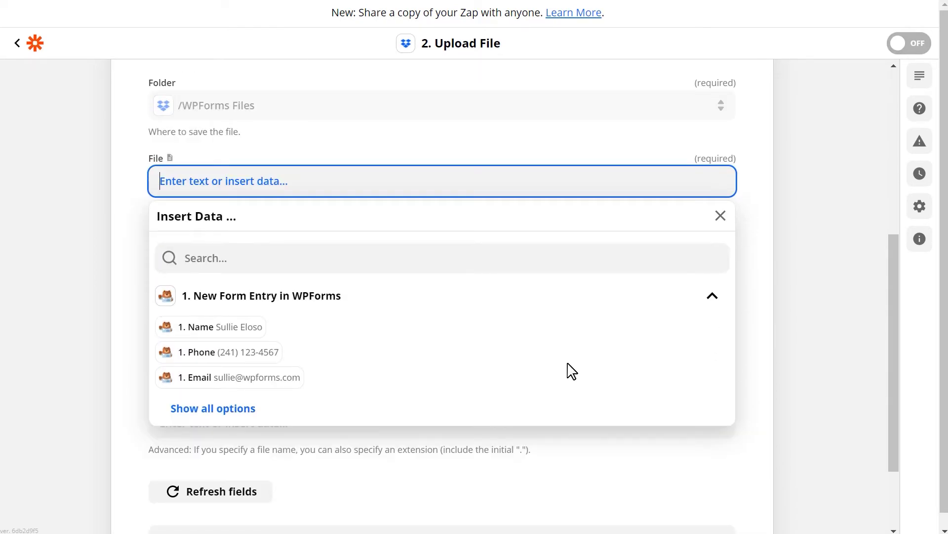
{"action": "left_click", "coordinate": [225, 413]}
{"action": "left_click", "coordinate": [264, 405]}
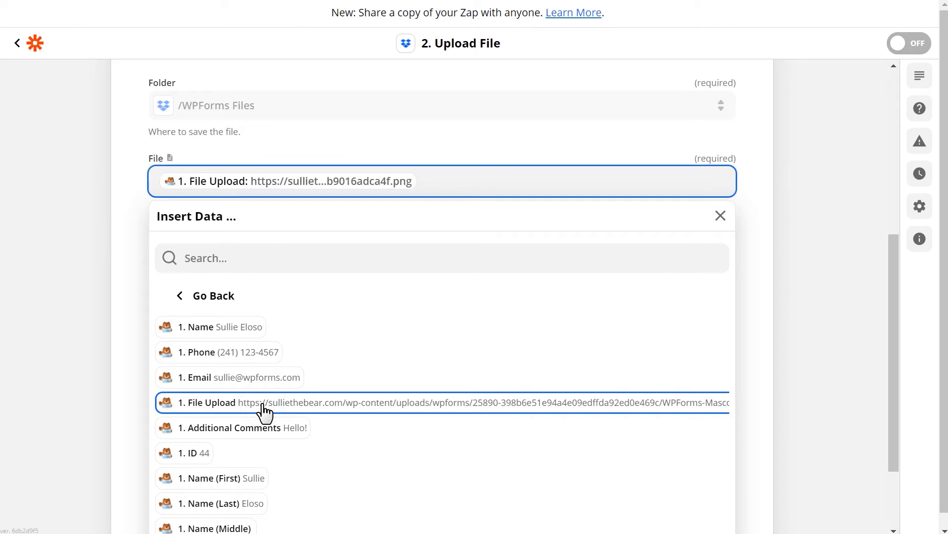
{"action": "left_click", "coordinate": [774, 298]}
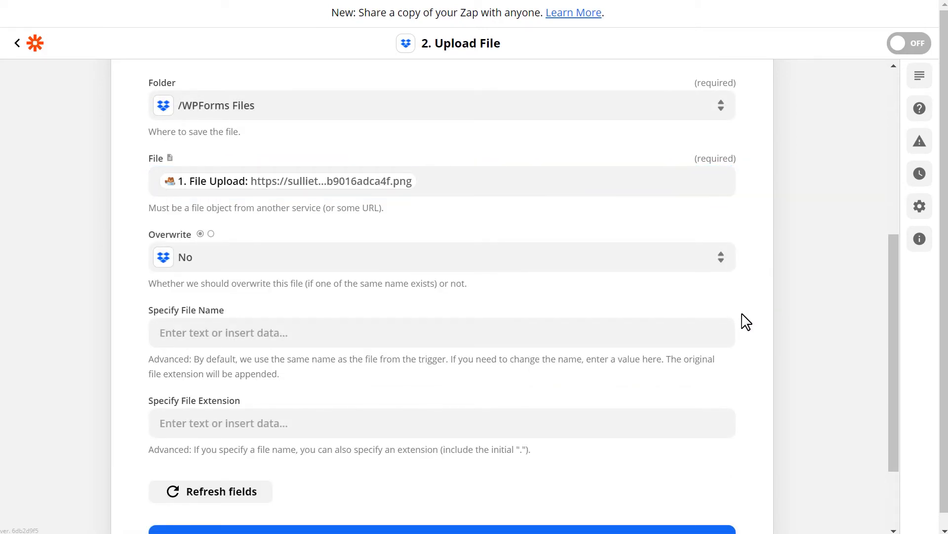
{"action": "scroll", "coordinate": [746, 321], "scroll_direction": "down", "scroll_amount": 2}
{"action": "left_click", "coordinate": [598, 434]}
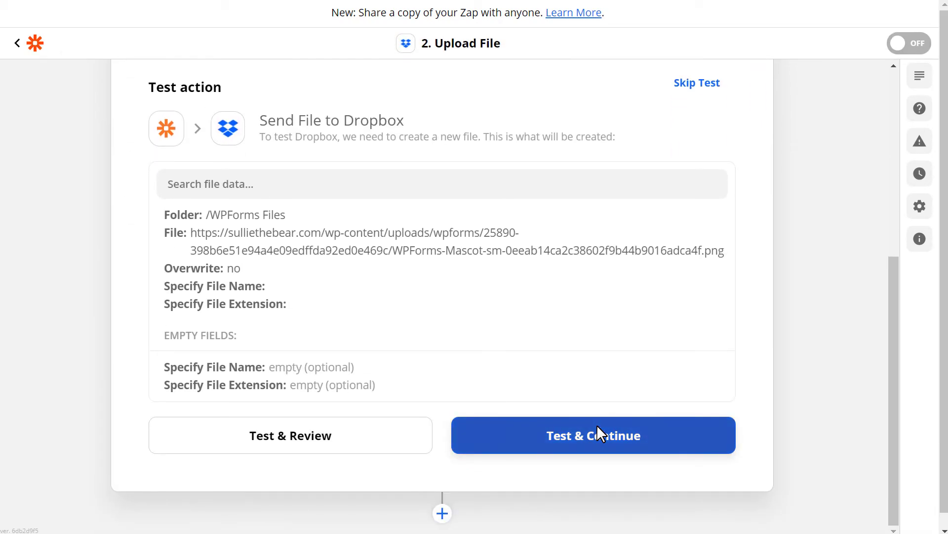
Step: Send a test file to Dropbox and confirm it landed in the WPForms Files folder
{"action": "left_click", "coordinate": [669, 448]}
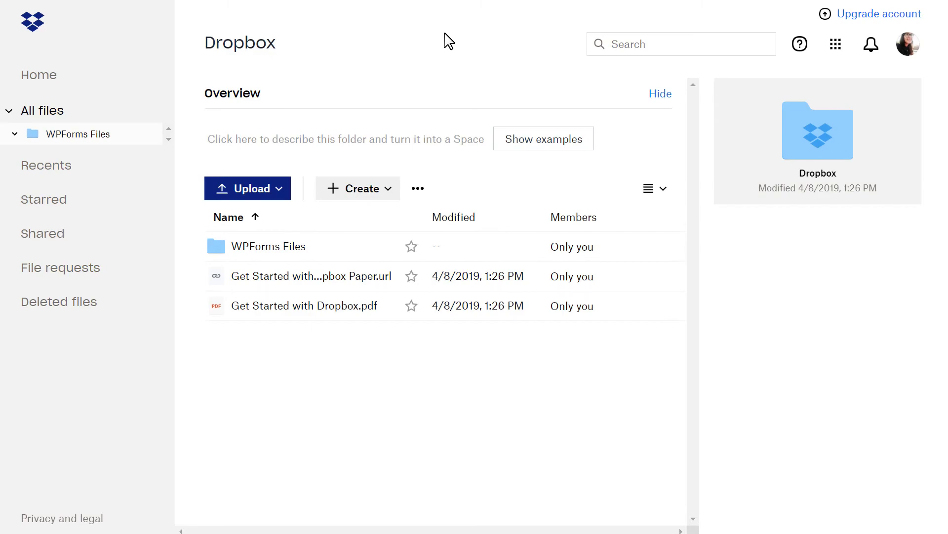
{"action": "left_click", "coordinate": [272, 247]}
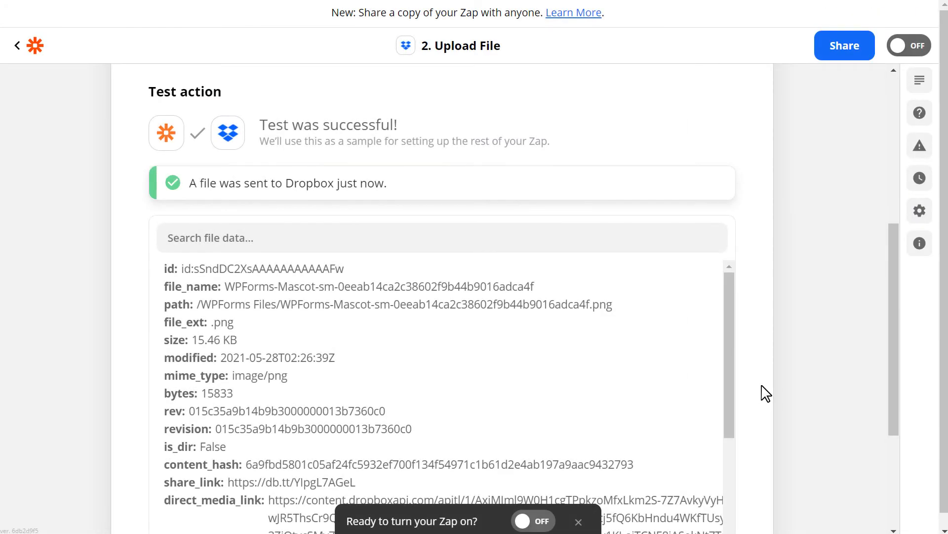
Step: Switch the WPForms-to-Dropbox zap on
{"action": "scroll", "coordinate": [765, 393], "scroll_direction": "down", "scroll_amount": 4}
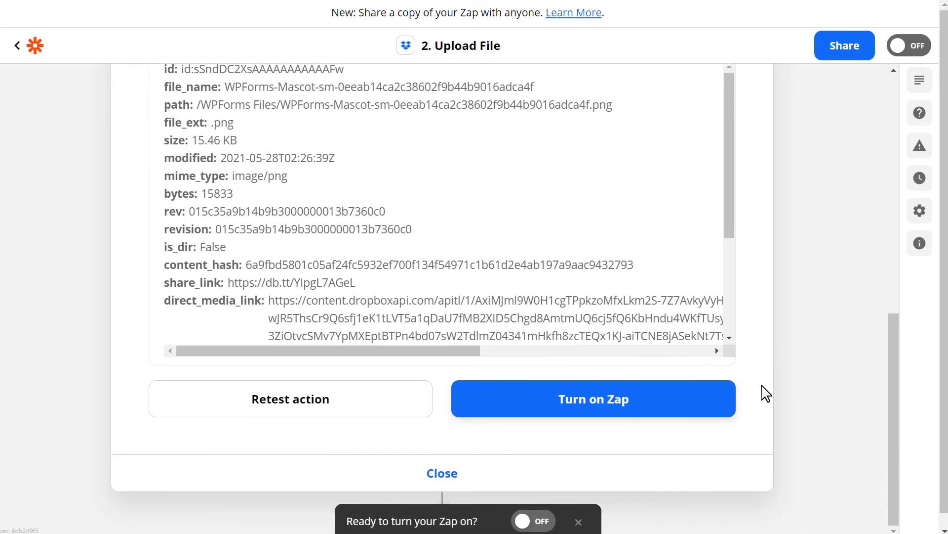
{"action": "left_click", "coordinate": [701, 405]}
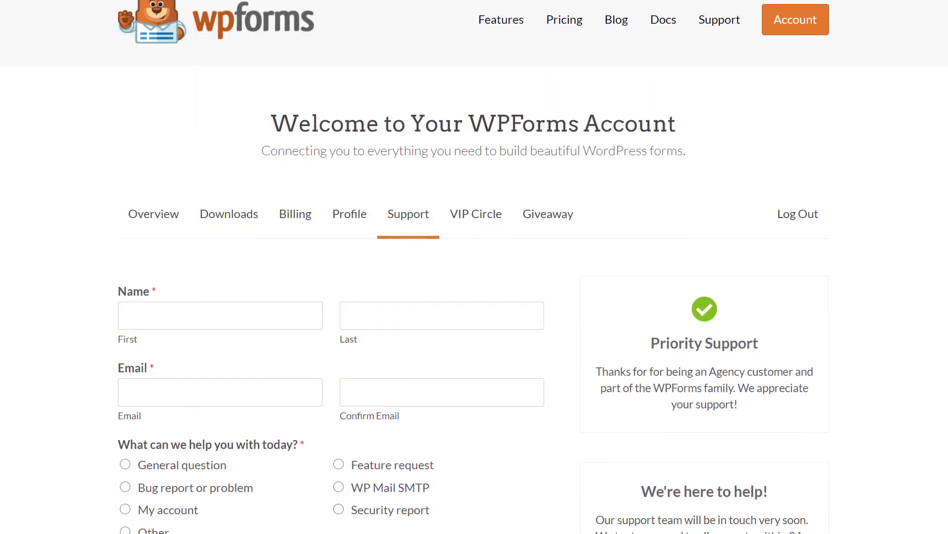
Step: Scroll down the WPForms Contact page toward the Submit a Support Ticket option
{"action": "scroll", "coordinate": [474, 267], "scroll_direction": "down", "scroll_amount": 4}
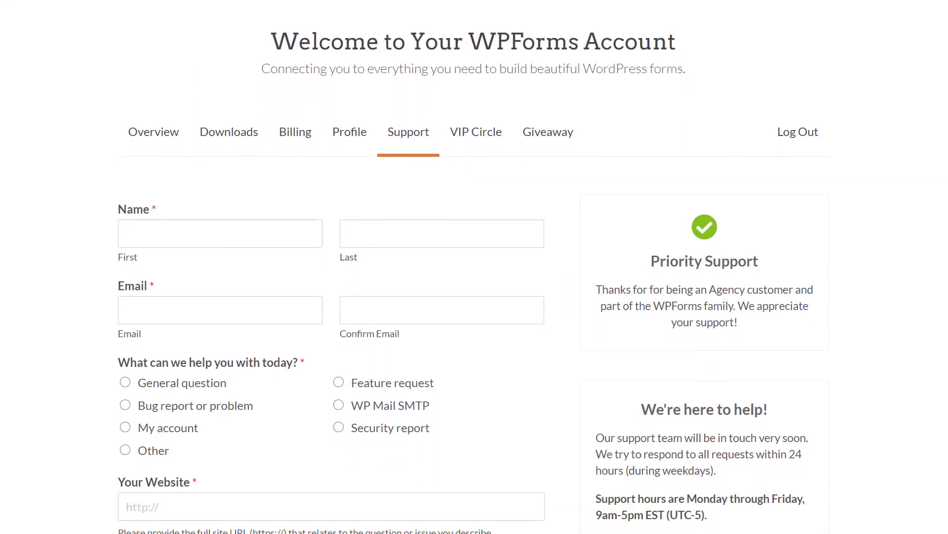